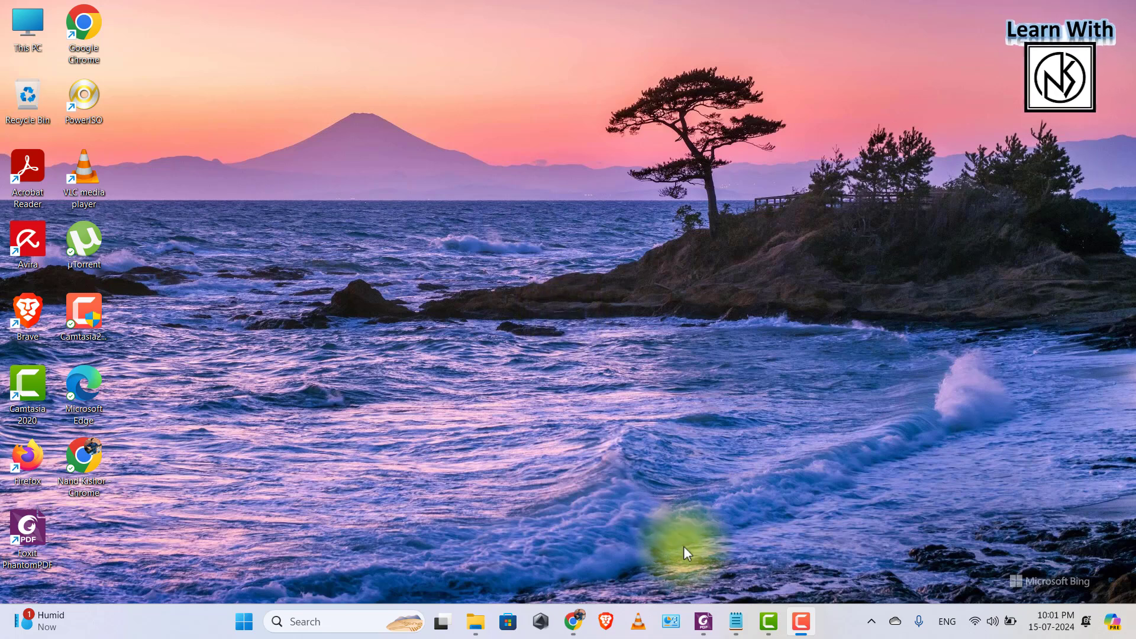
# Step: Open the Form AIS PDF and review its dividend, savings interest, deposit interest and salary entries
pyautogui.click(706, 624)
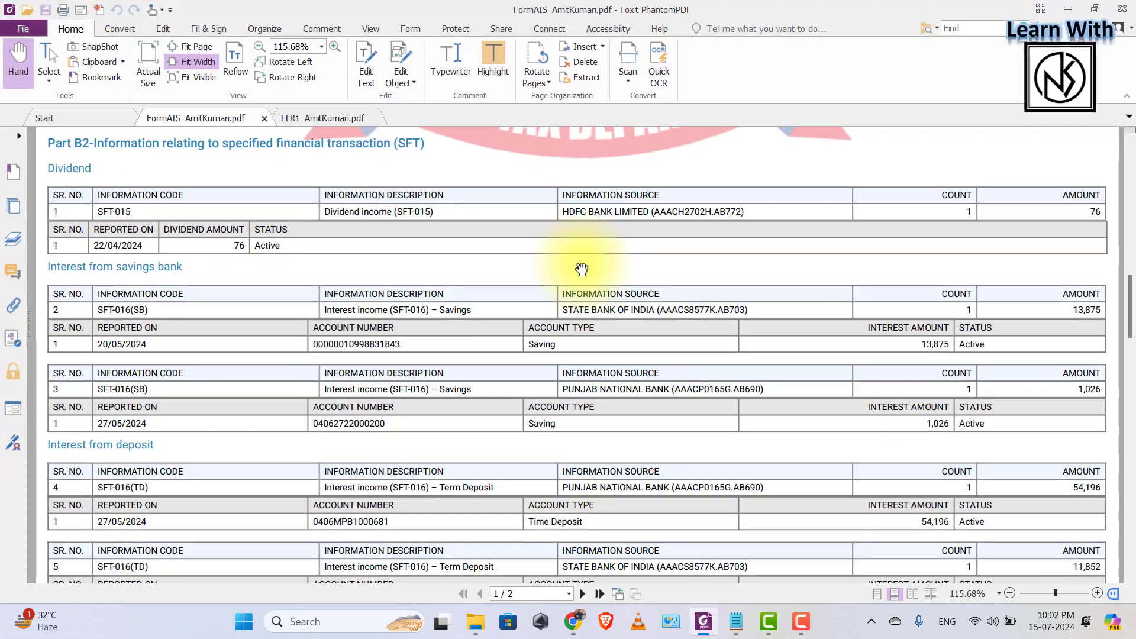
pyautogui.scroll(-5, 581, 269)
pyautogui.scroll(-10, 582, 269)
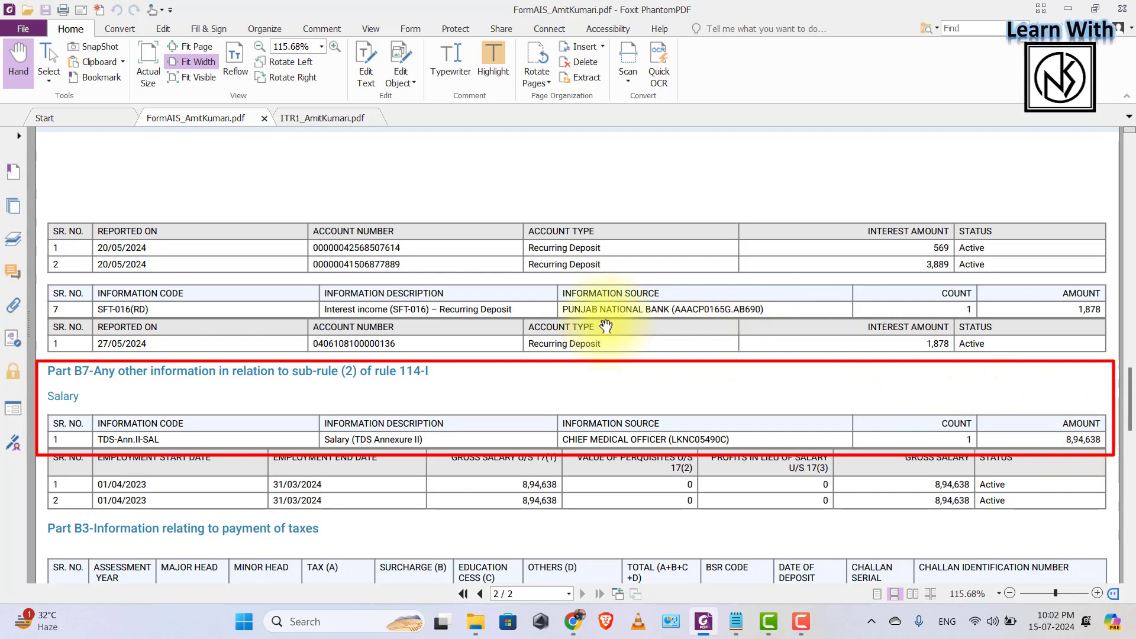
pyautogui.scroll(3, 603, 323)
pyautogui.scroll(5, 603, 319)
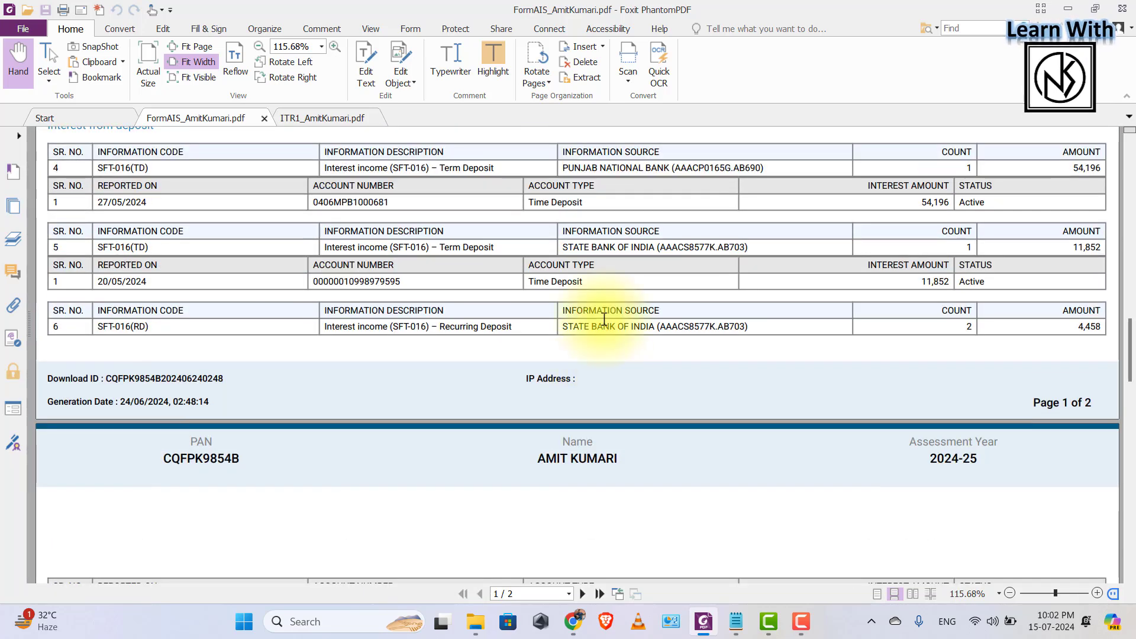
pyautogui.scroll(3, 604, 319)
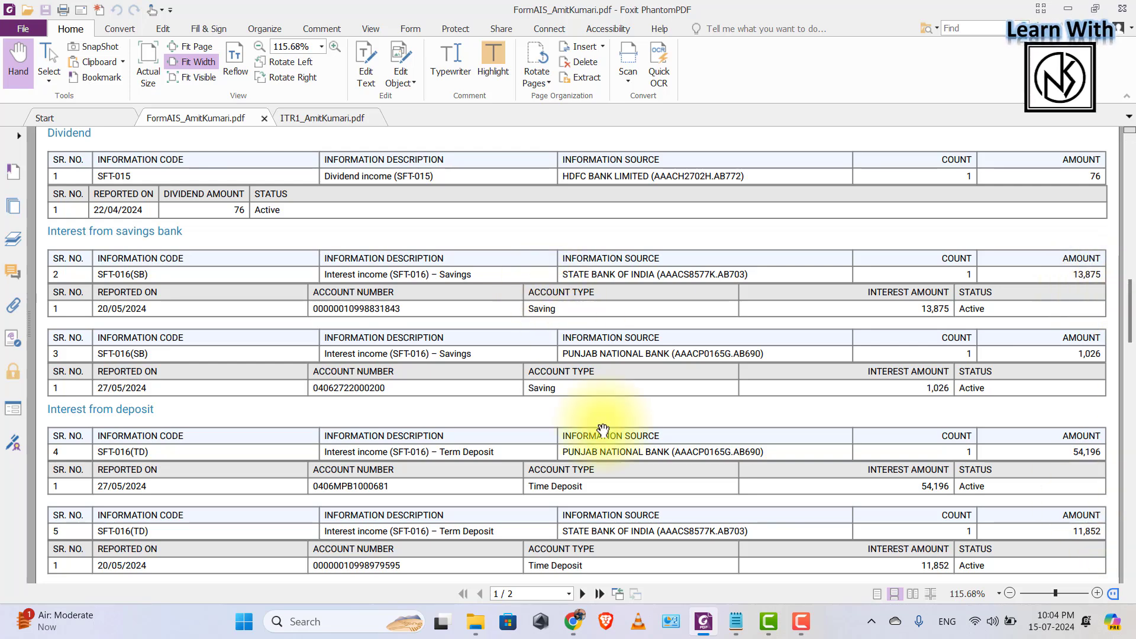
# Step: Switch to the ITR-1 return in Chrome, check the filing section, tax regime and bank details under Personal Information, and confirm that section
pyautogui.click(574, 624)
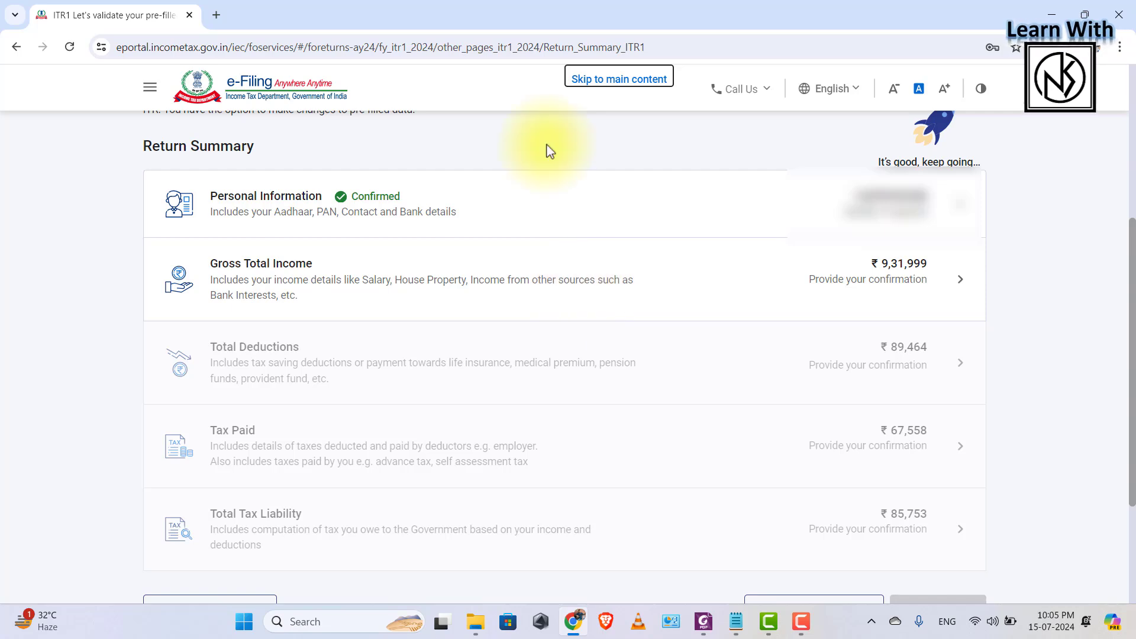
pyautogui.click(278, 210)
pyautogui.scroll(-20, 556, 261)
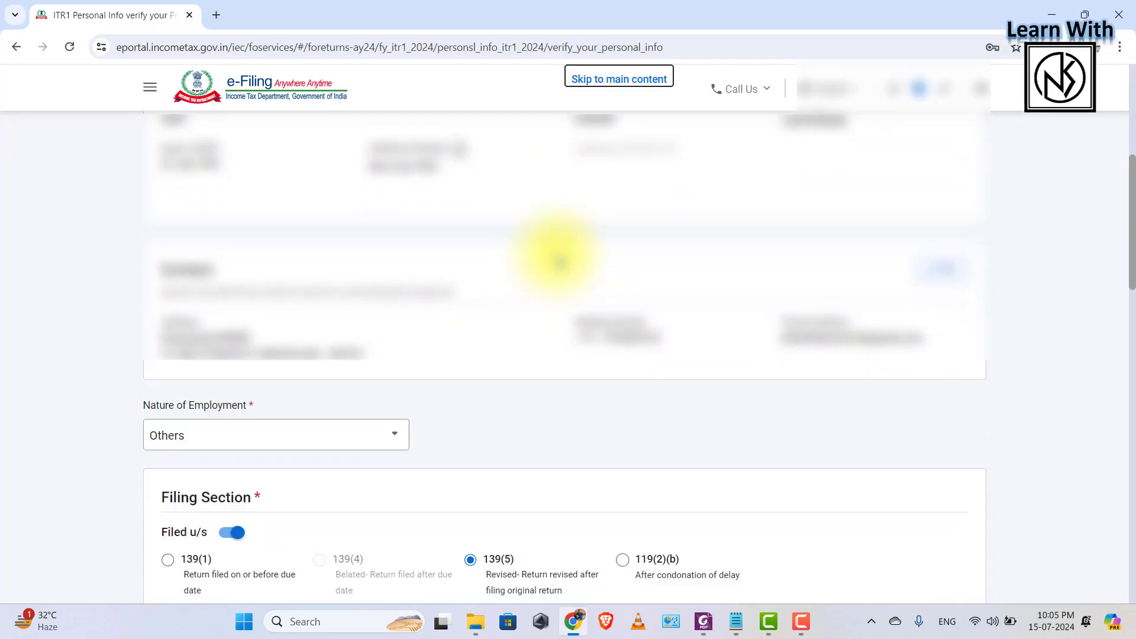
pyautogui.scroll(-3, 556, 260)
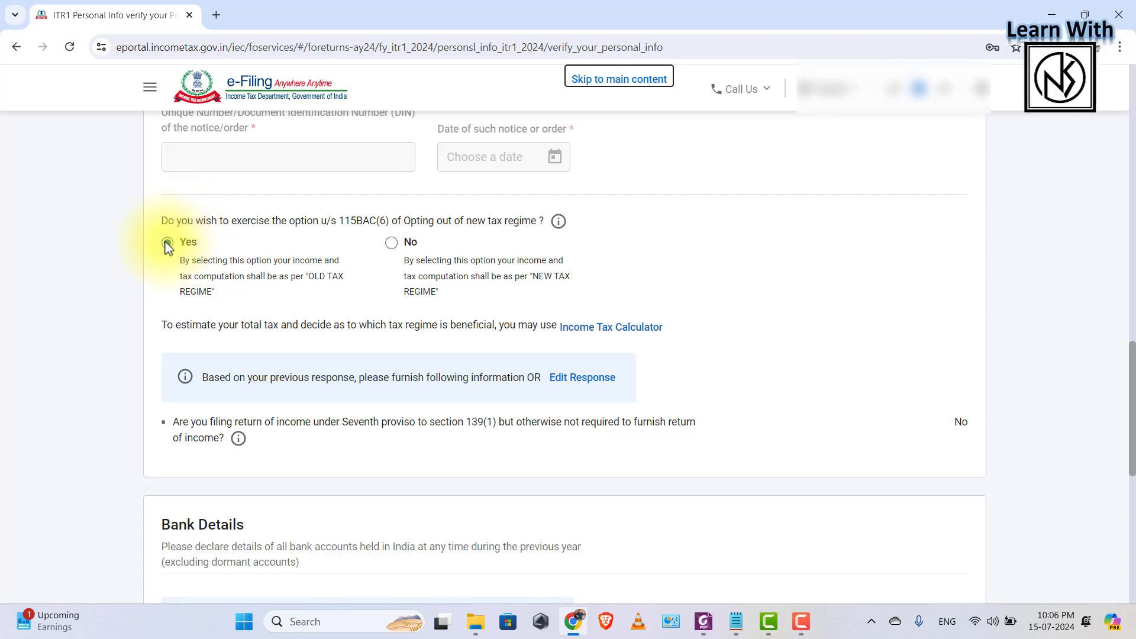
pyautogui.scroll(-5, 545, 287)
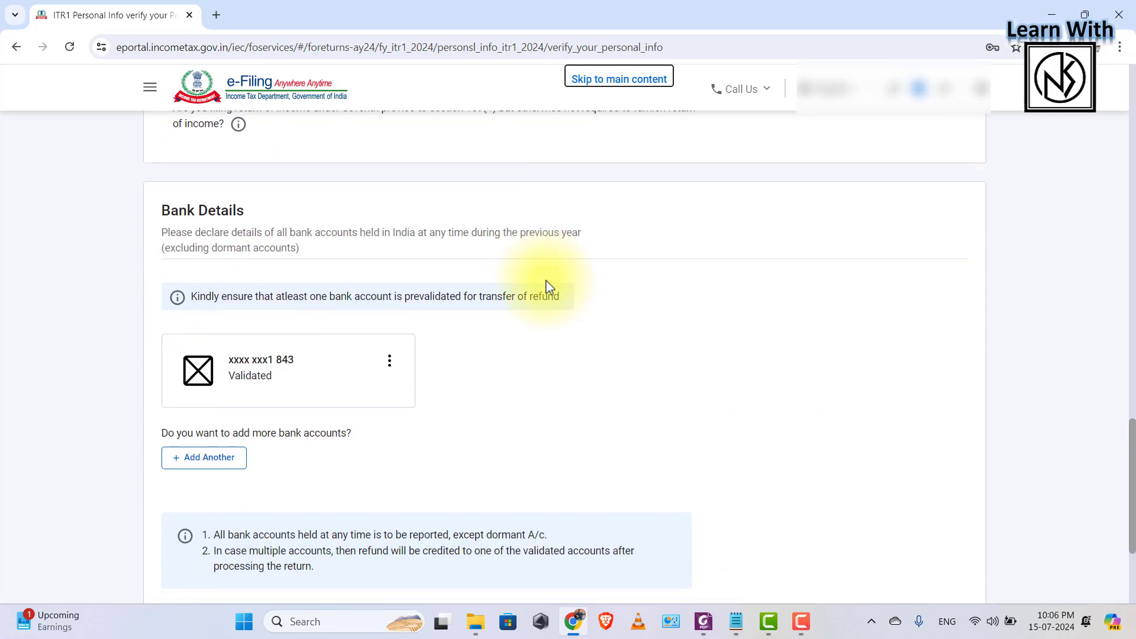
pyautogui.scroll(-3, 546, 287)
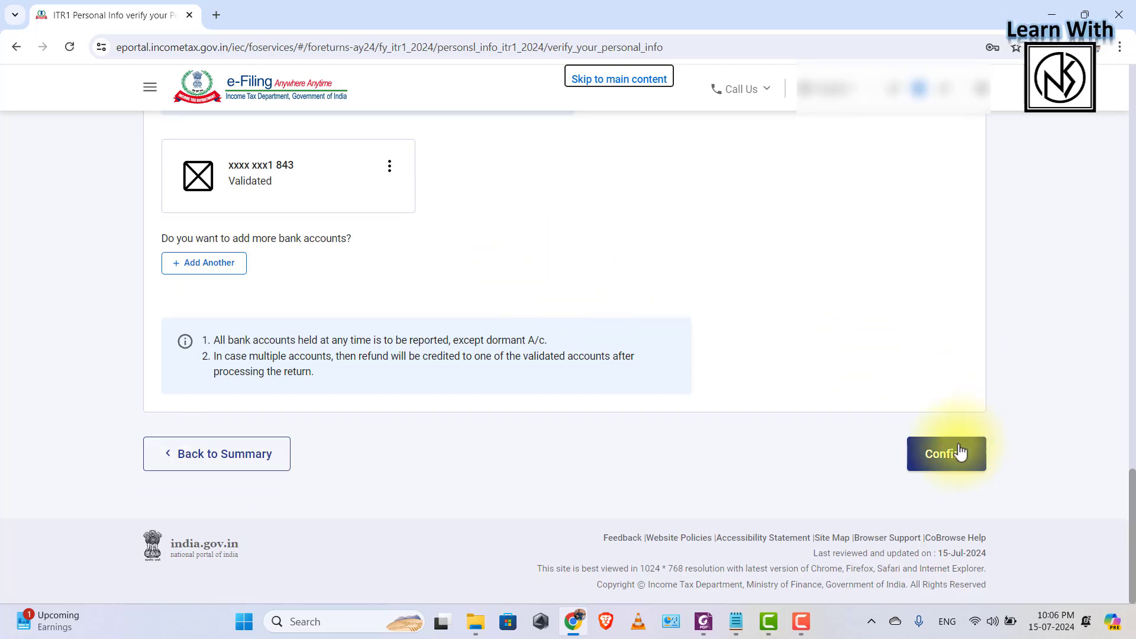
pyautogui.click(960, 453)
# Step: Open Gross Total Income, answer No to all the salary exemption questions and continue to the income source details
pyautogui.scroll(-4, 613, 241)
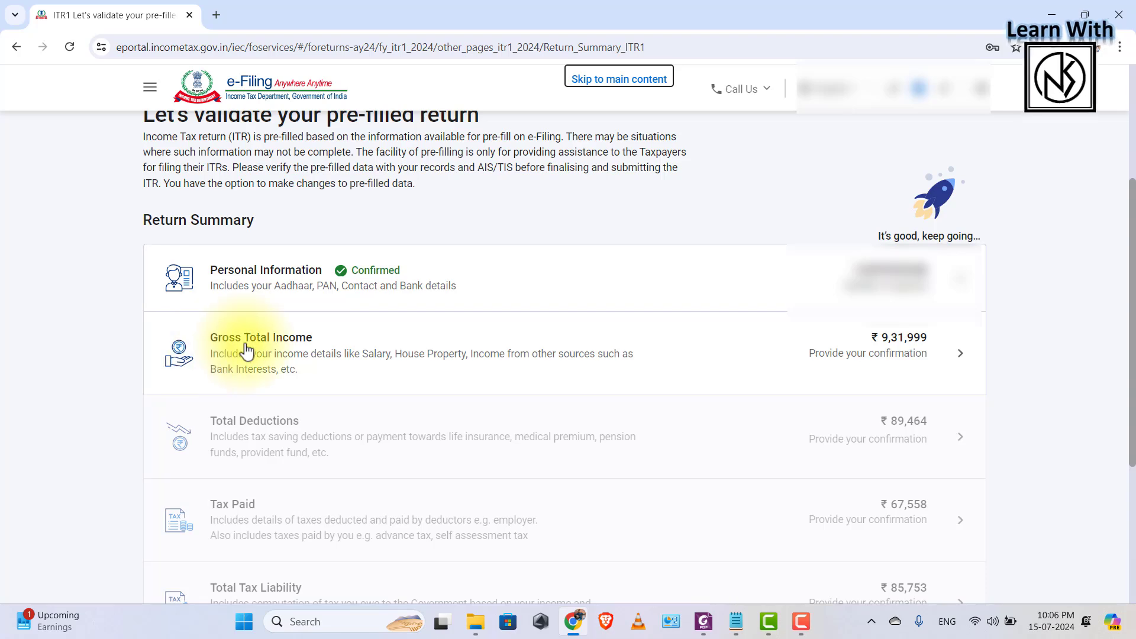
pyautogui.click(313, 351)
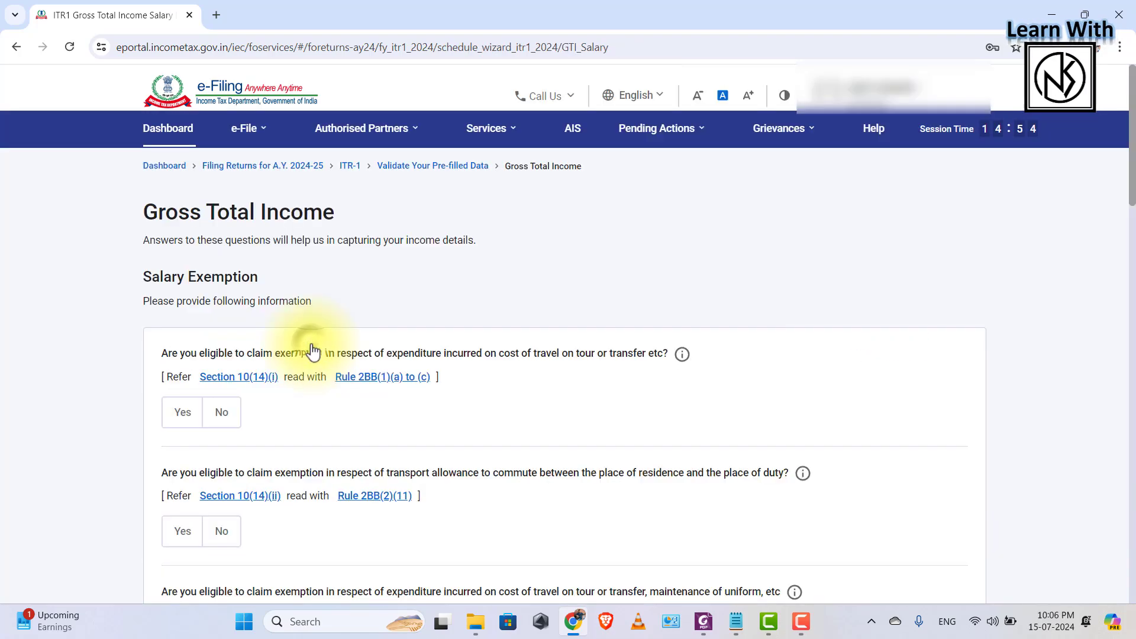
pyautogui.scroll(-3, 565, 306)
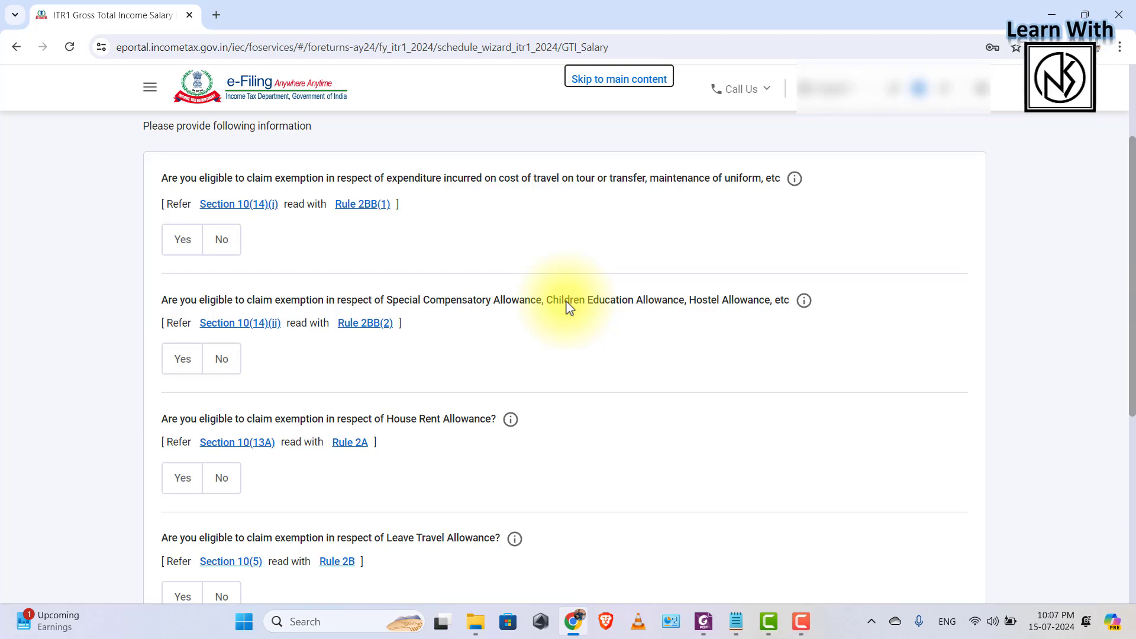
pyautogui.scroll(1, 465, 348)
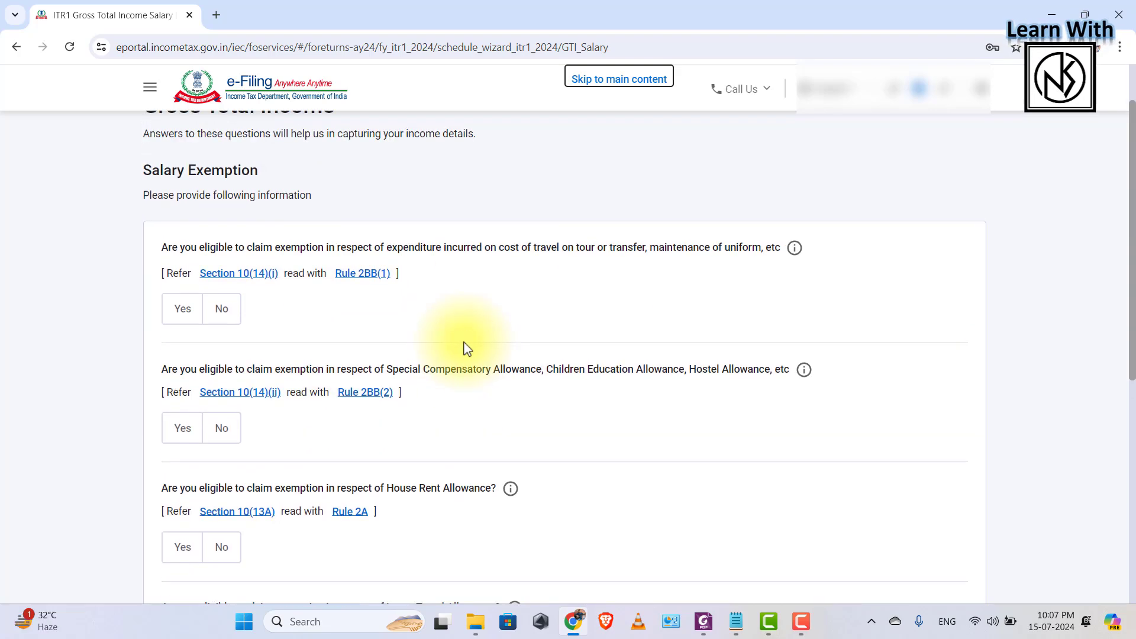
pyautogui.scroll(2, 464, 348)
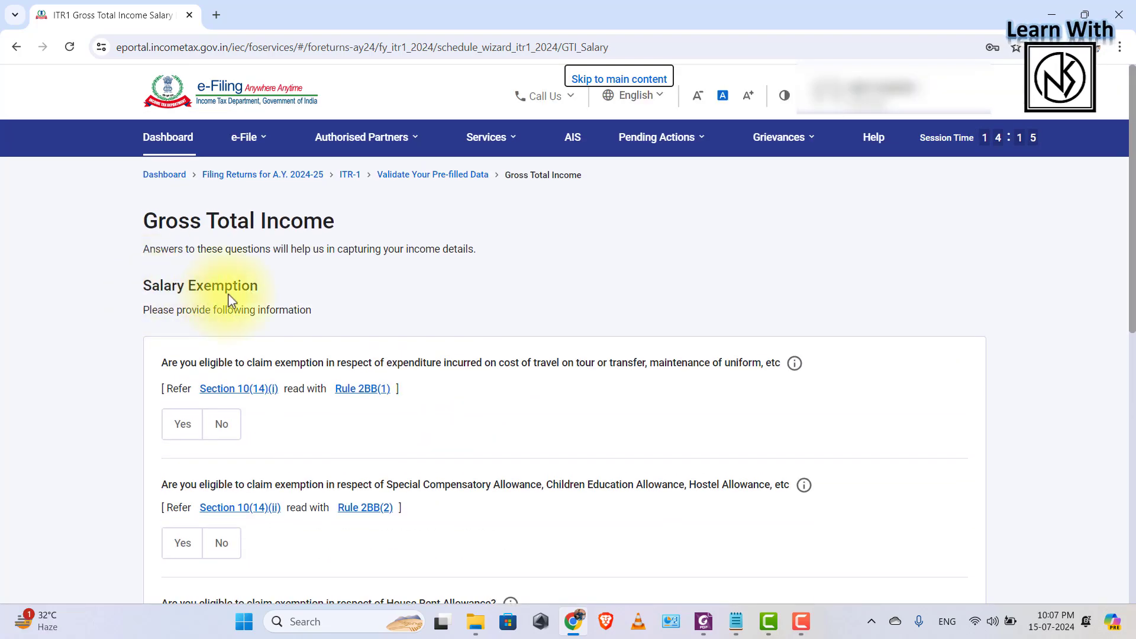
pyautogui.scroll(-3, 231, 266)
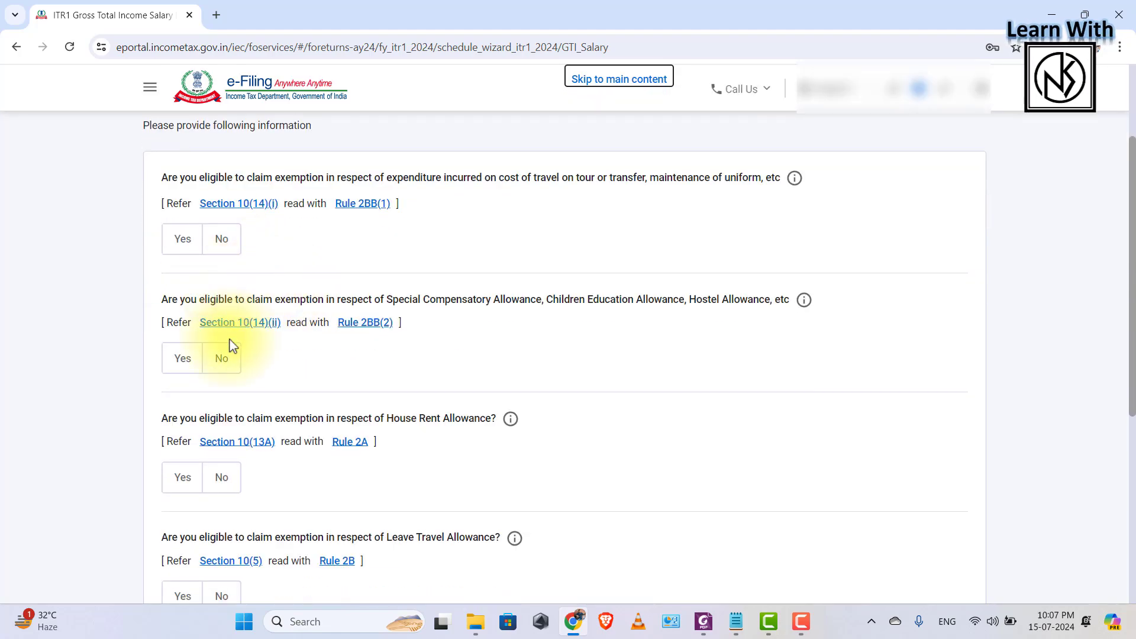
pyautogui.scroll(-2, 236, 349)
pyautogui.scroll(-2, 236, 438)
pyautogui.scroll(3, 228, 535)
pyautogui.click(221, 282)
pyautogui.click(221, 403)
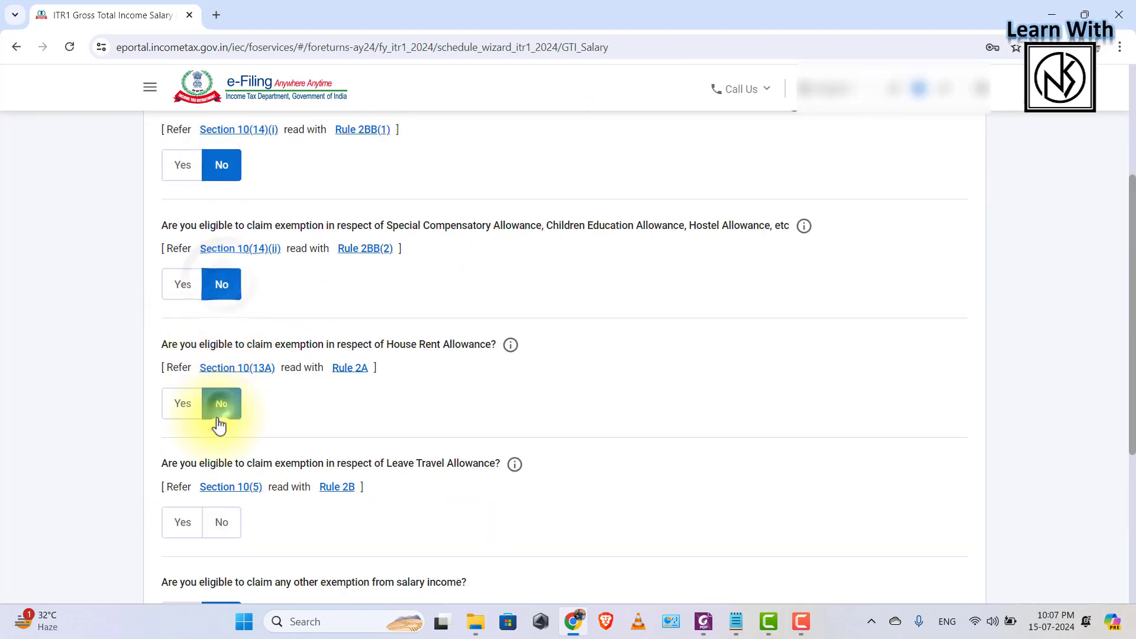
pyautogui.click(223, 521)
pyautogui.scroll(-2, 734, 497)
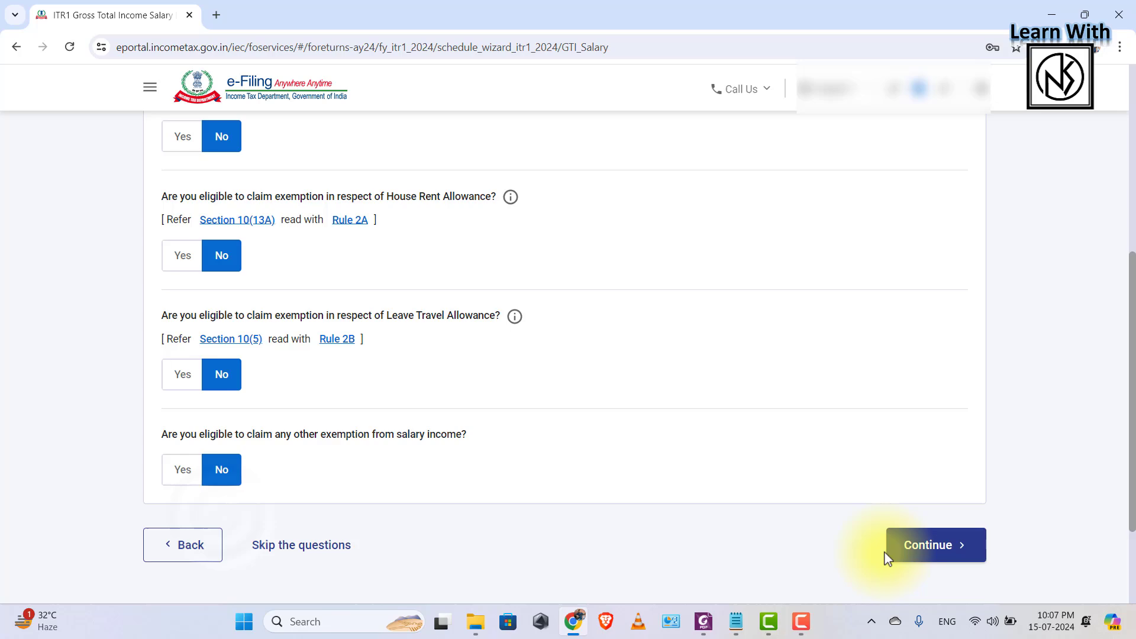
pyautogui.click(914, 555)
# Step: Verify the pre-filled salary, house property and other-source income details, and confirm the Gross Total Income section
pyautogui.scroll(-5, 583, 355)
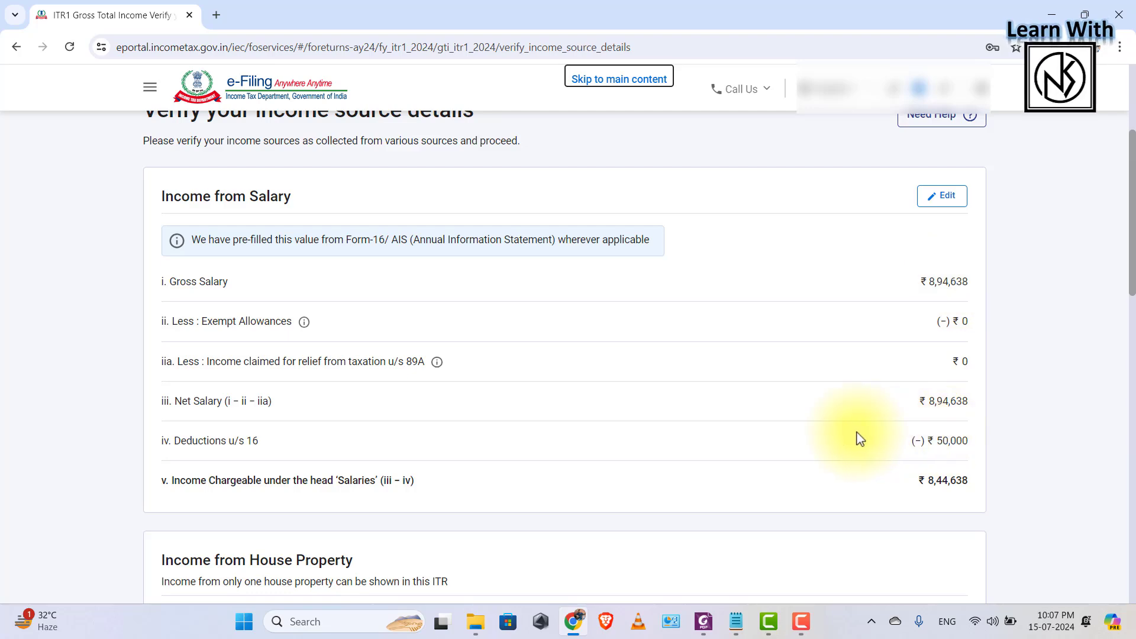
pyautogui.scroll(-12, 407, 435)
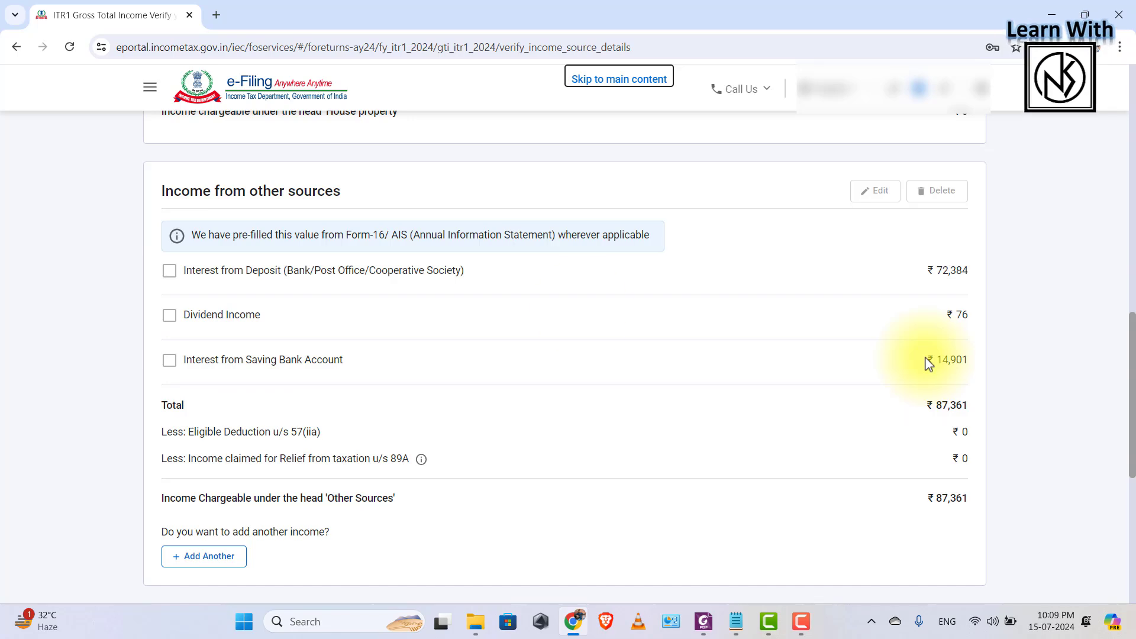
pyautogui.scroll(-2, 556, 318)
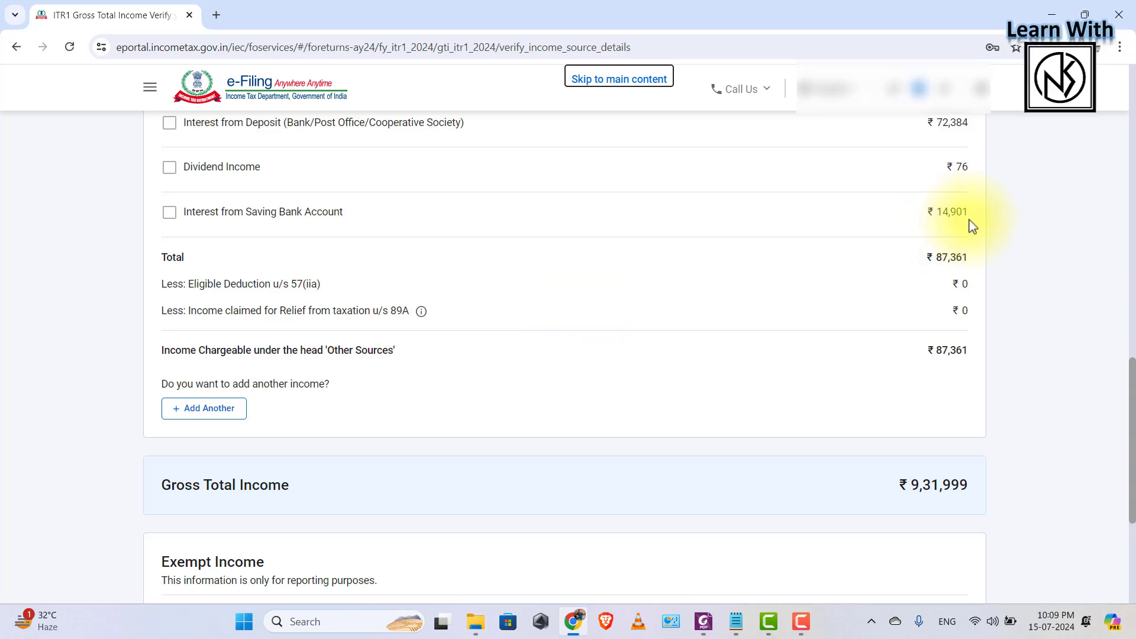
pyautogui.scroll(-5, 970, 237)
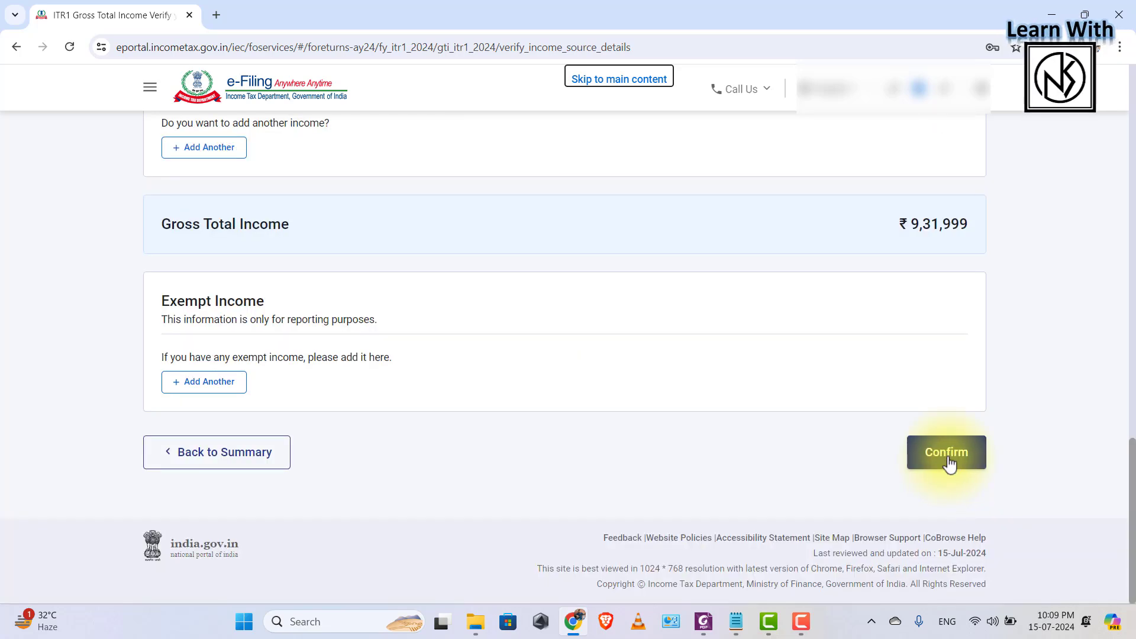
pyautogui.click(948, 460)
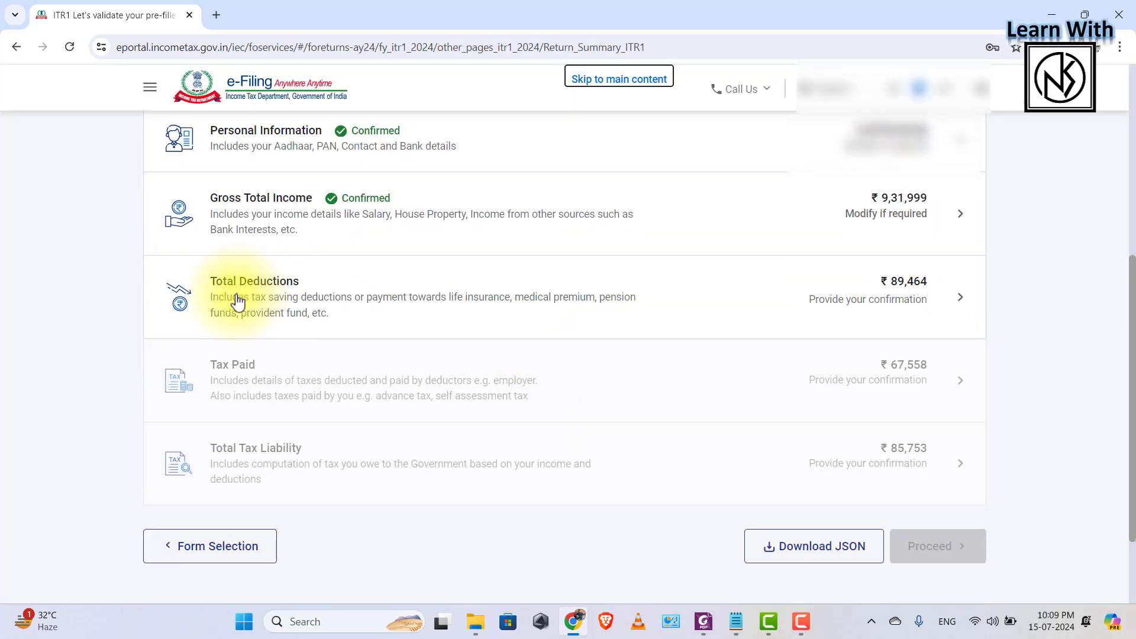
# Step: Open Total Deductions, answer Yes to the Section 80TTA question on savings bank interest, and continue to the deduction verification
pyautogui.click(274, 303)
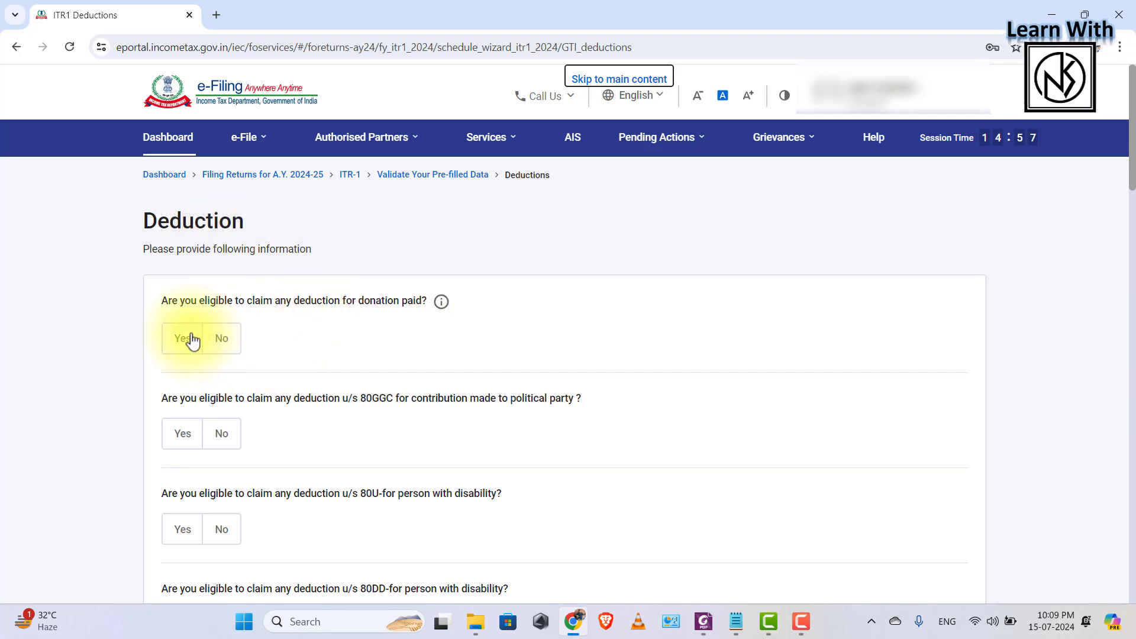
pyautogui.scroll(-3, 355, 308)
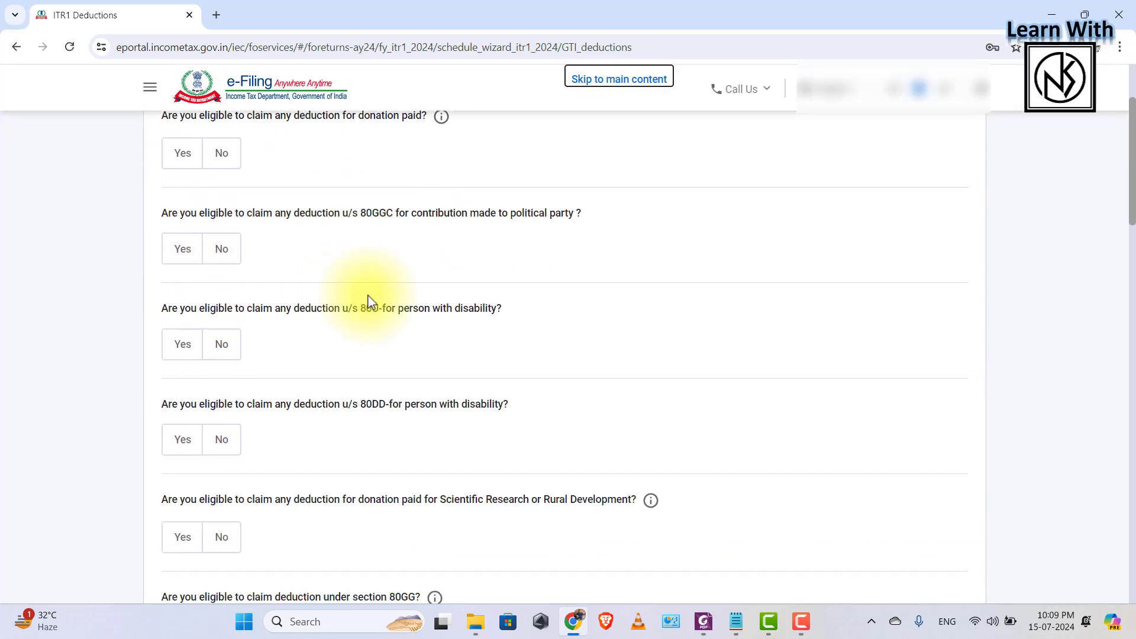
pyautogui.scroll(-5, 368, 302)
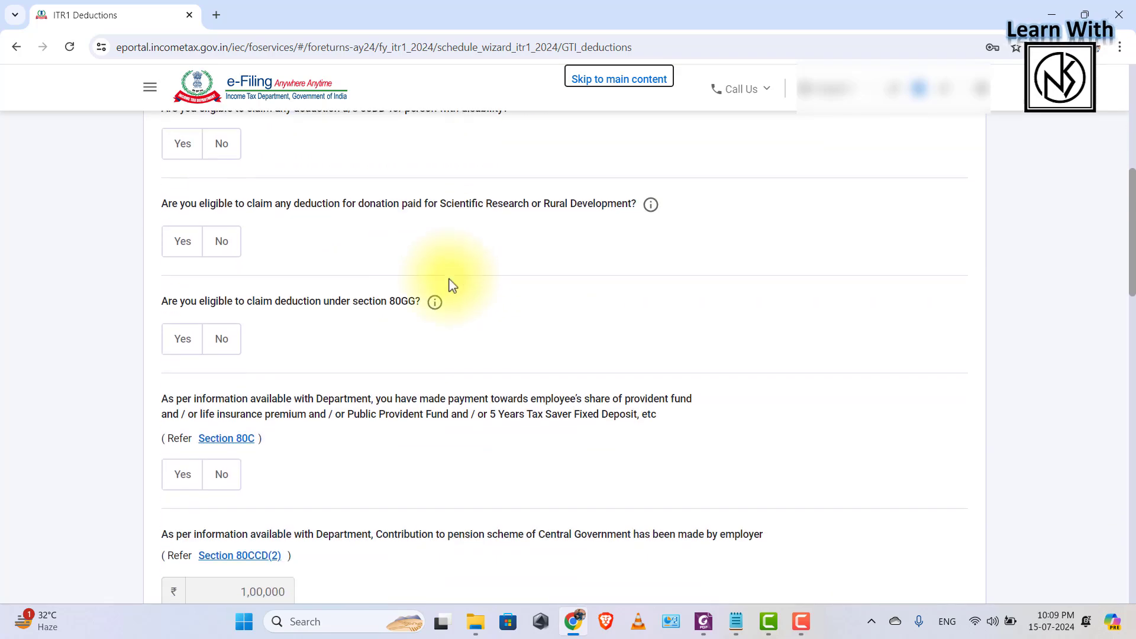
pyautogui.scroll(-8, 450, 285)
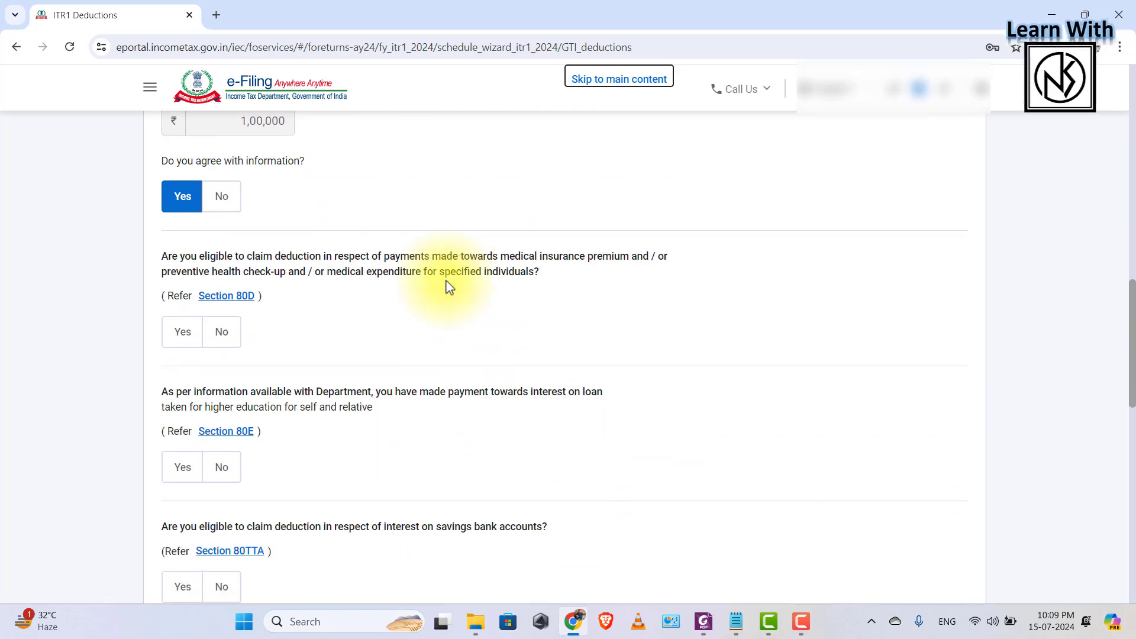
pyautogui.scroll(-5, 447, 287)
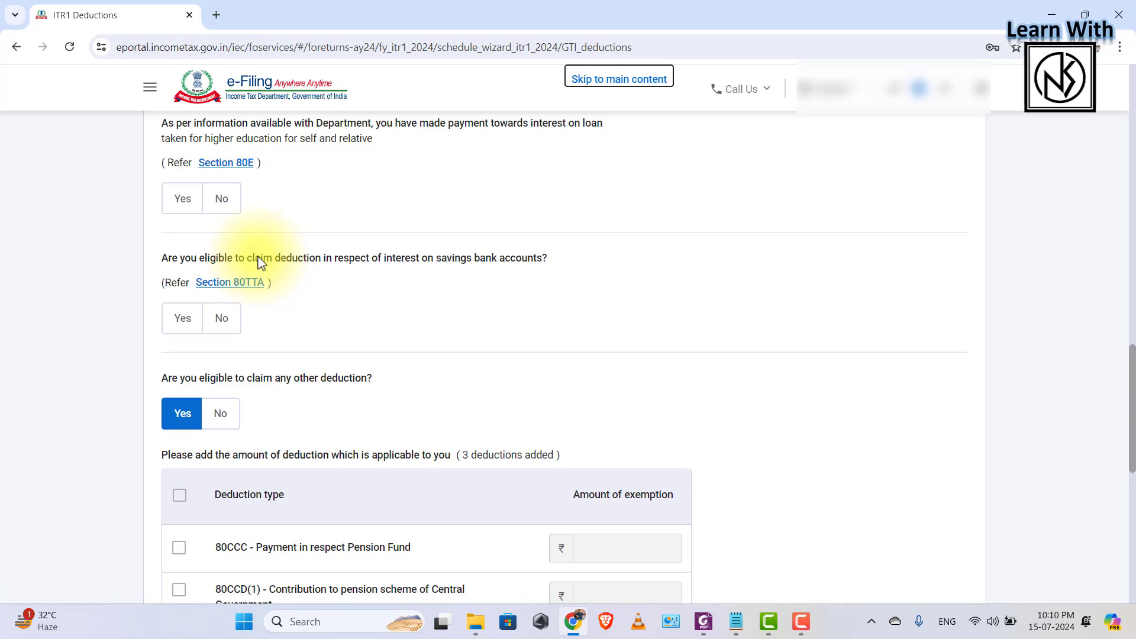
pyautogui.click(182, 322)
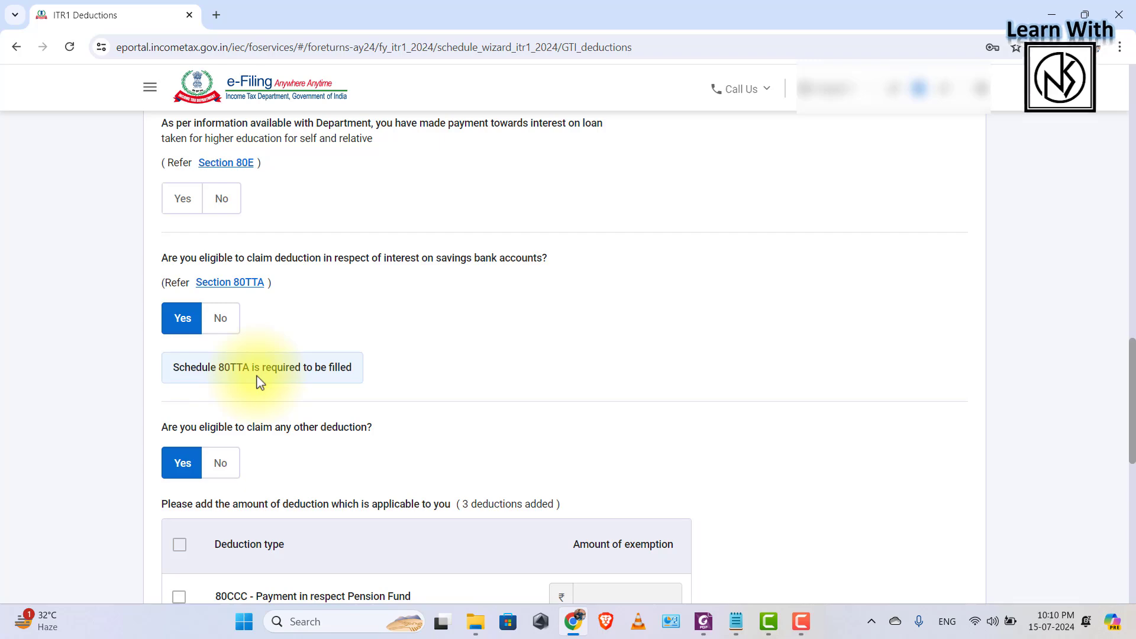
pyautogui.scroll(-10, 563, 317)
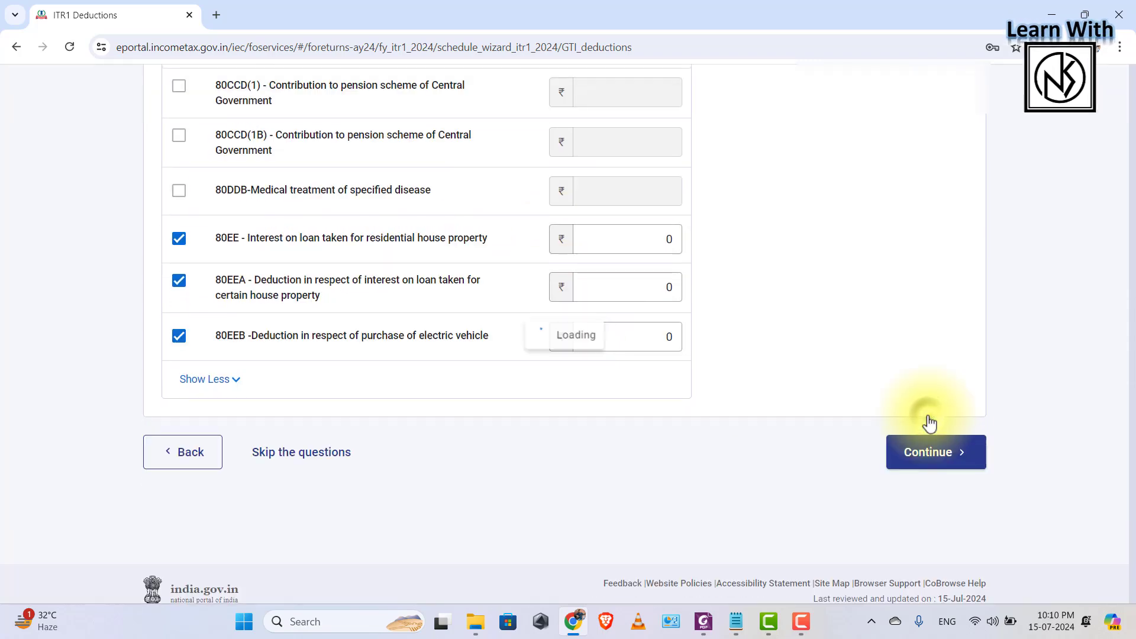
pyautogui.click(929, 423)
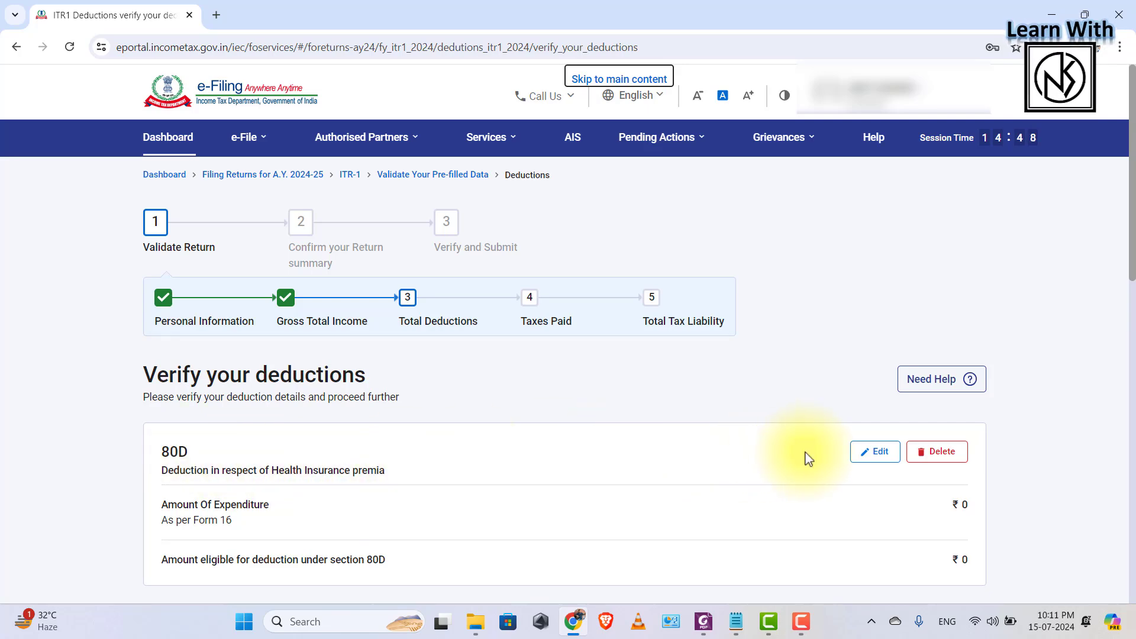
# Step: Review the 80D and 80CCD(2) deductions and start adding an 80TTA deduction for interest on saving bank accounts
pyautogui.scroll(-3, 809, 458)
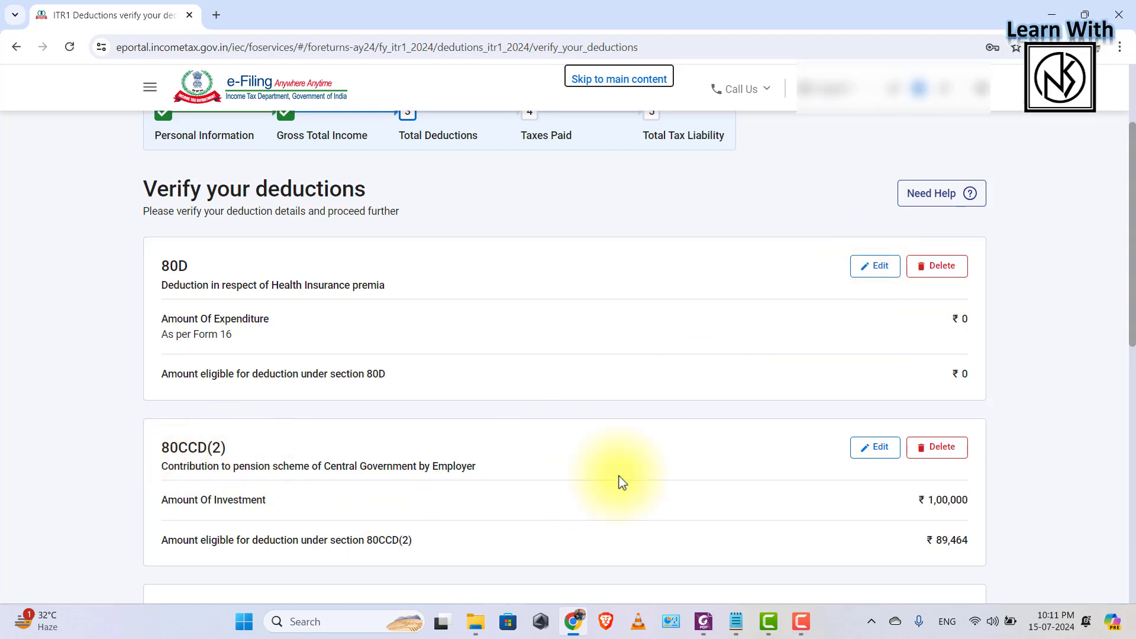
pyautogui.scroll(-3, 813, 463)
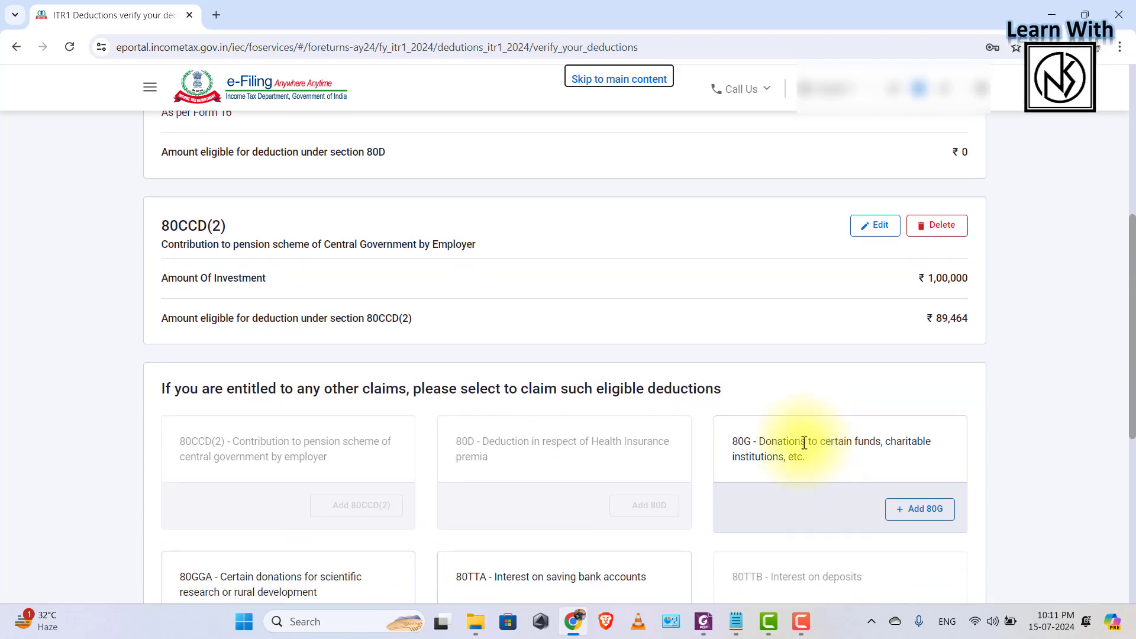
pyautogui.scroll(-3, 480, 284)
pyautogui.scroll(-3, 476, 284)
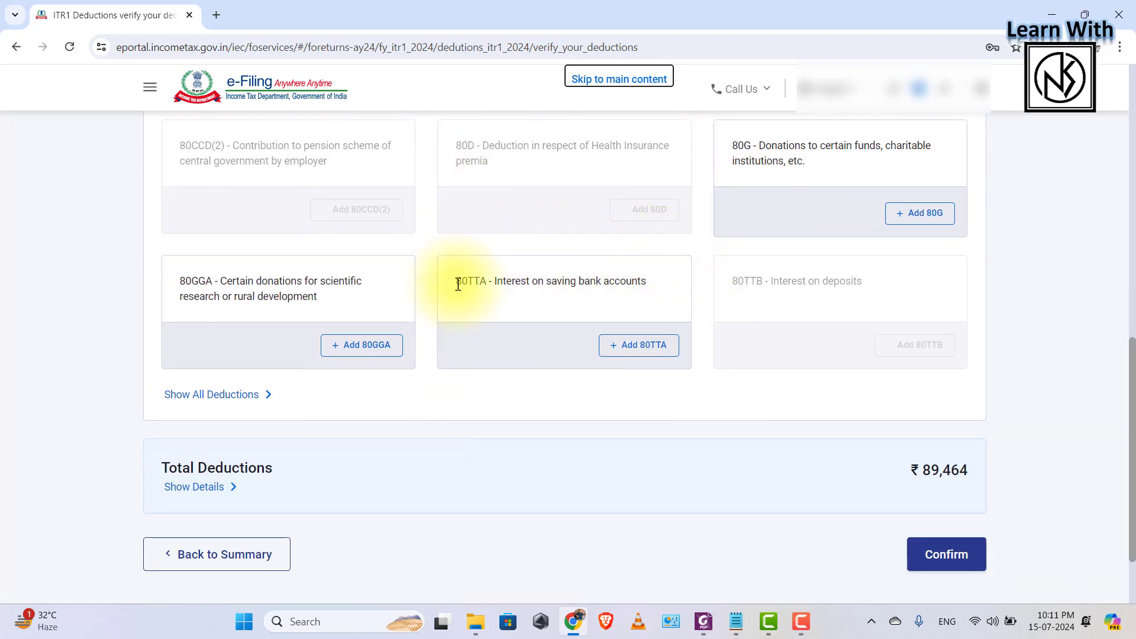
pyautogui.moveTo(568, 165); pyautogui.dragTo(456, 170)
pyautogui.click(540, 165)
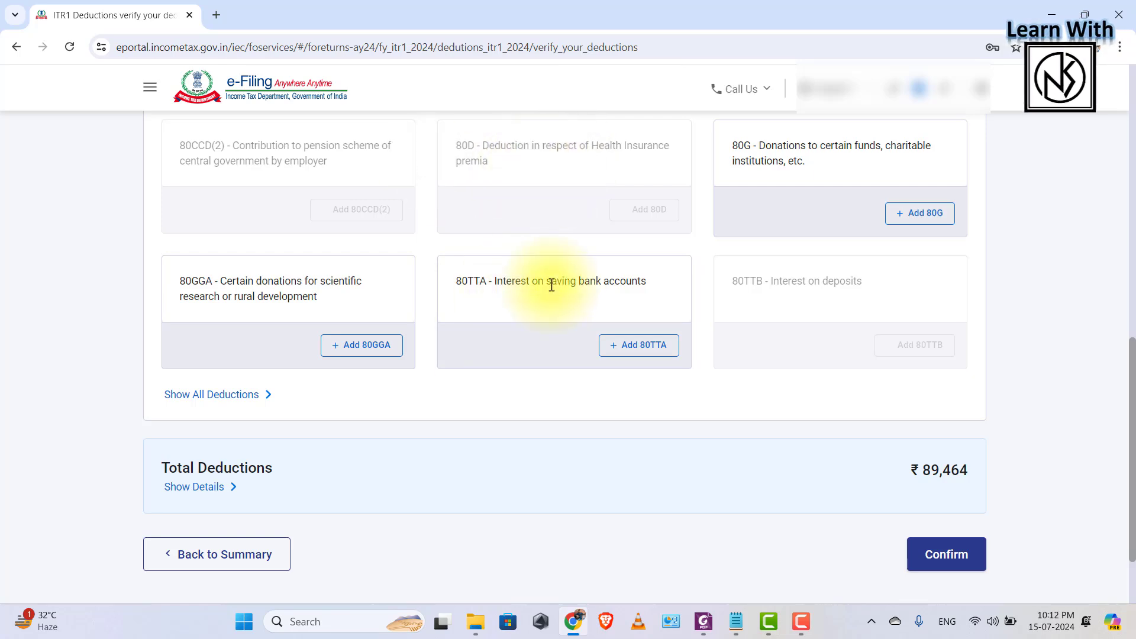
pyautogui.click(637, 355)
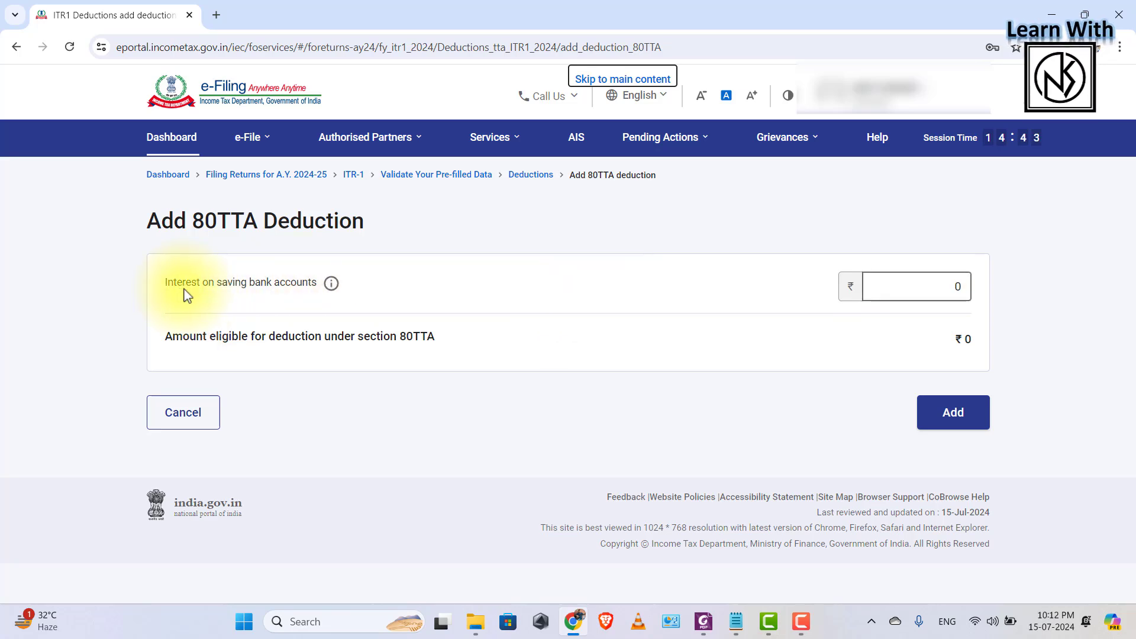
# Step: Enter 14,901 as the interest on saving bank accounts and add the 80TTA deduction
pyautogui.click(893, 292)
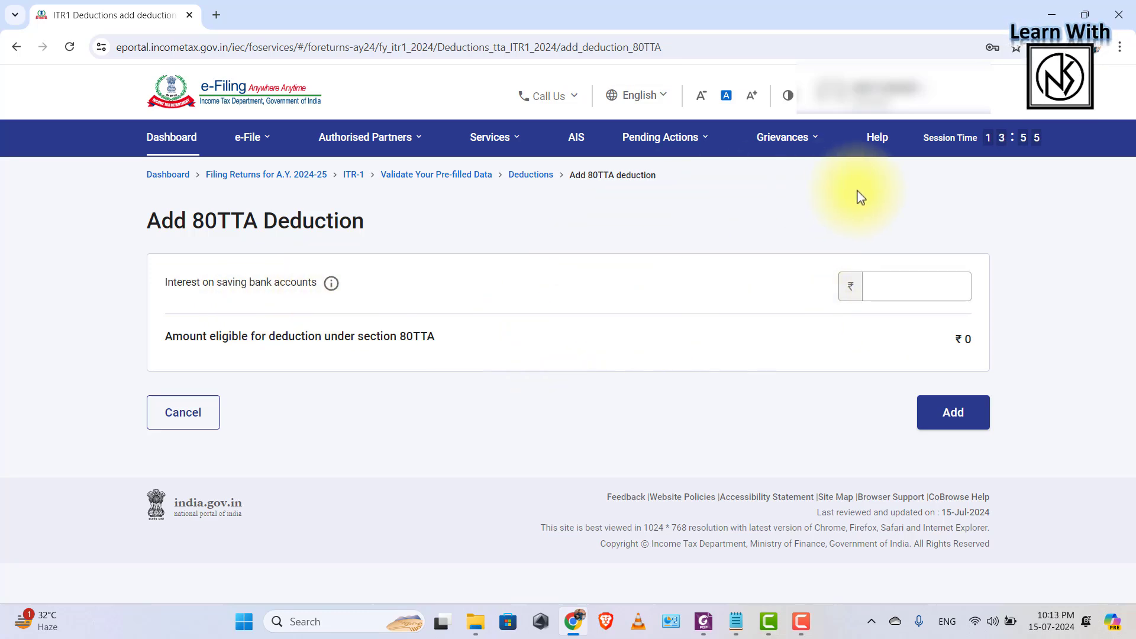
pyautogui.click(928, 286)
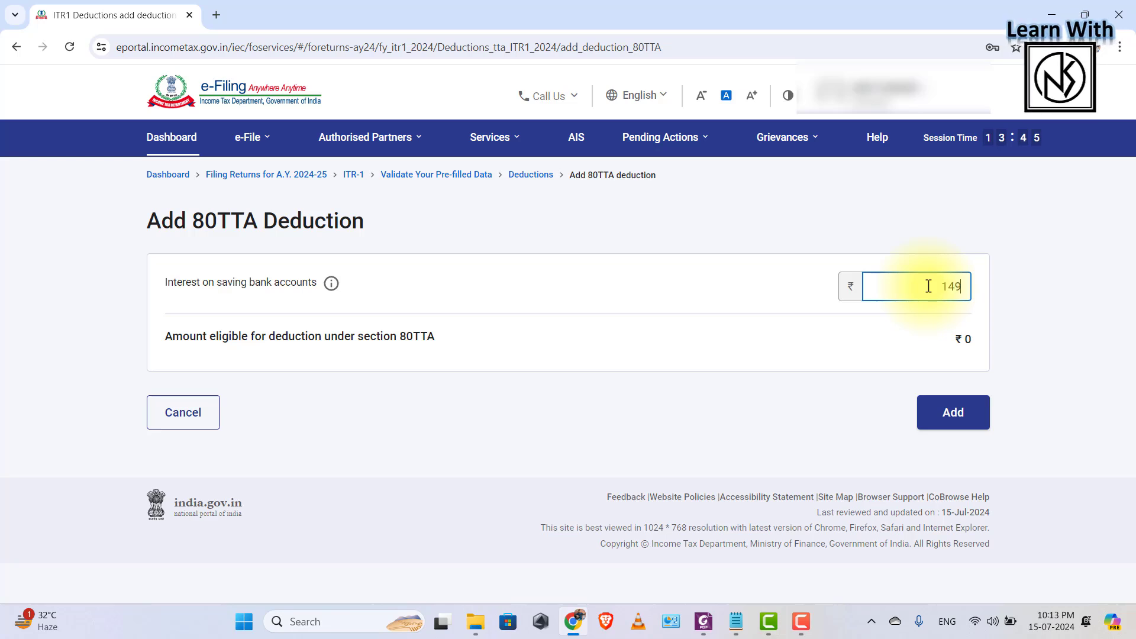
pyautogui.write('149')
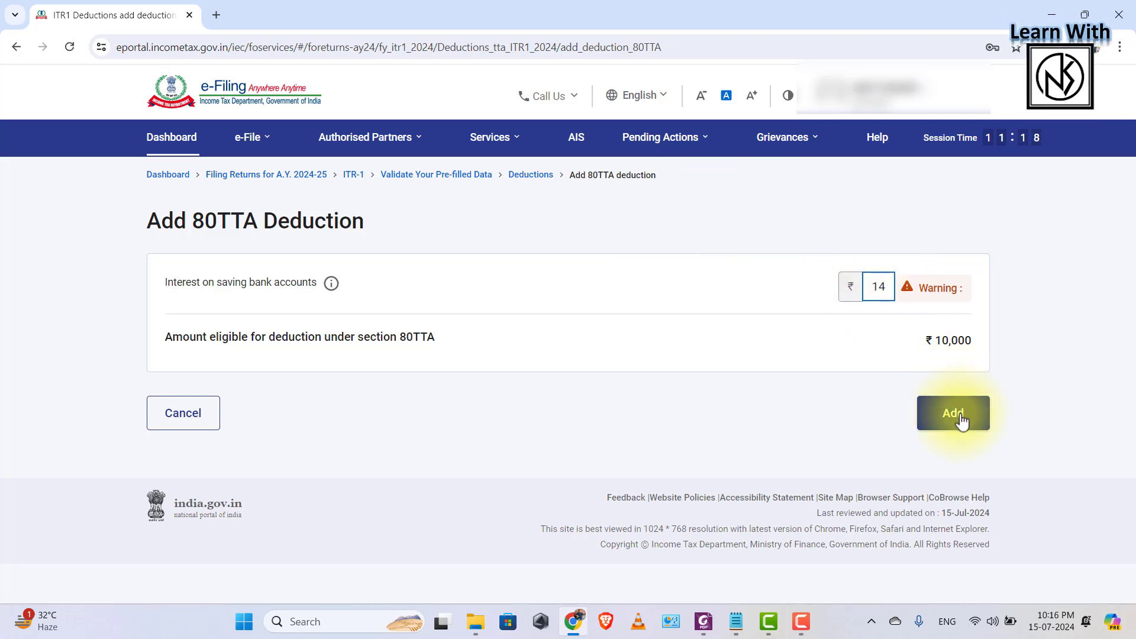
pyautogui.click(954, 413)
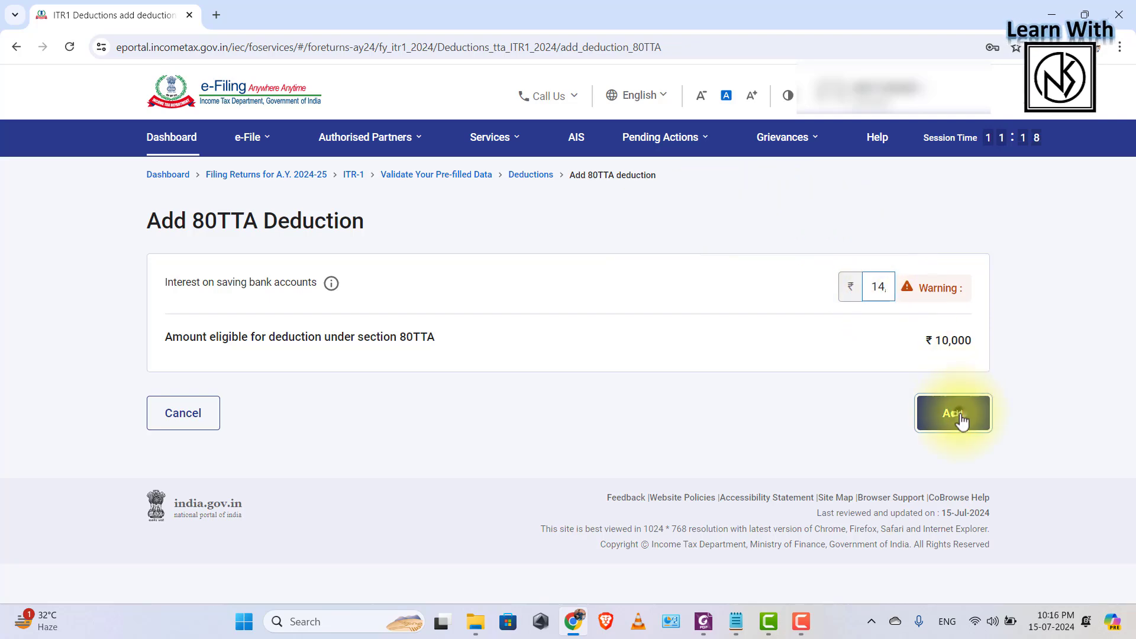